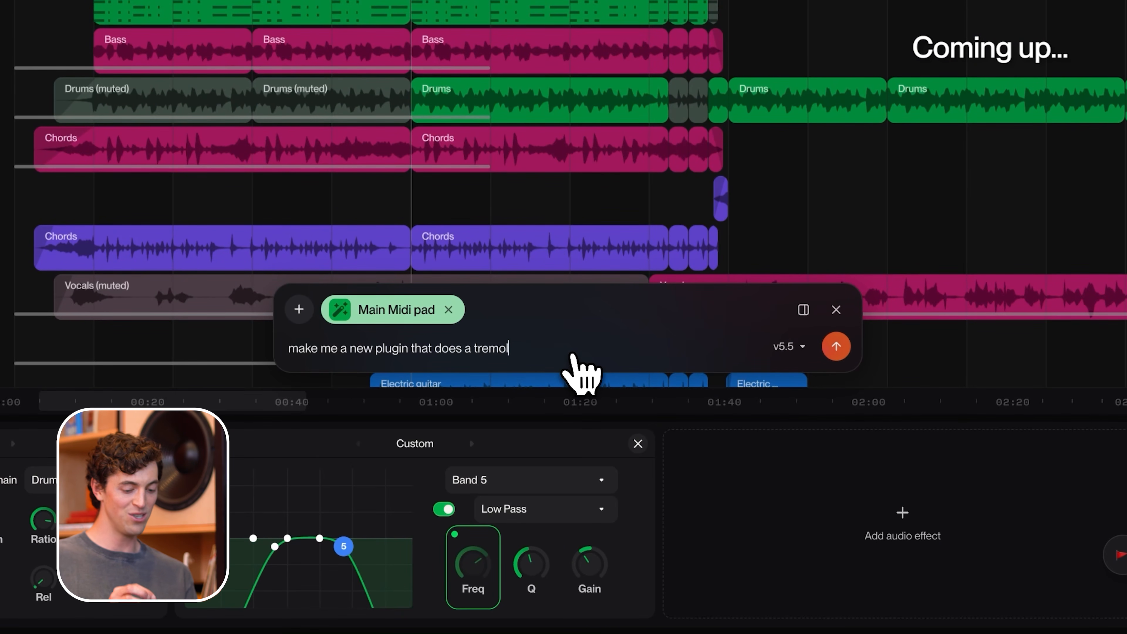
# Finish the chat prompt asking the assistant to make a new plugin that does a tremolo effect.
pyautogui.write('o effect')
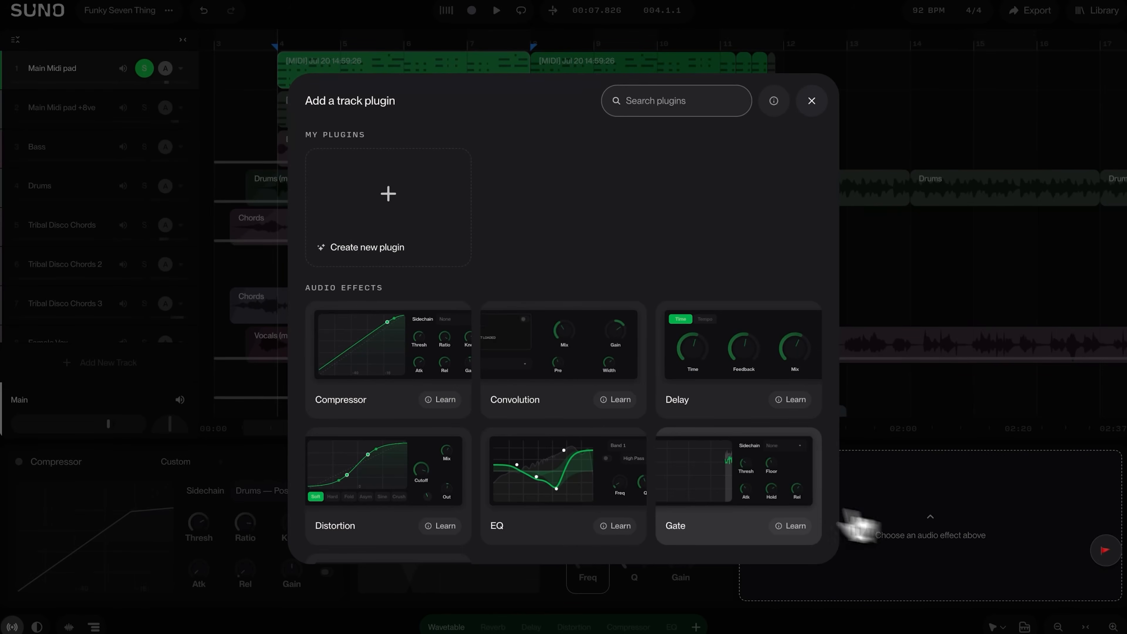
pyautogui.scroll(-3, 453, 308)
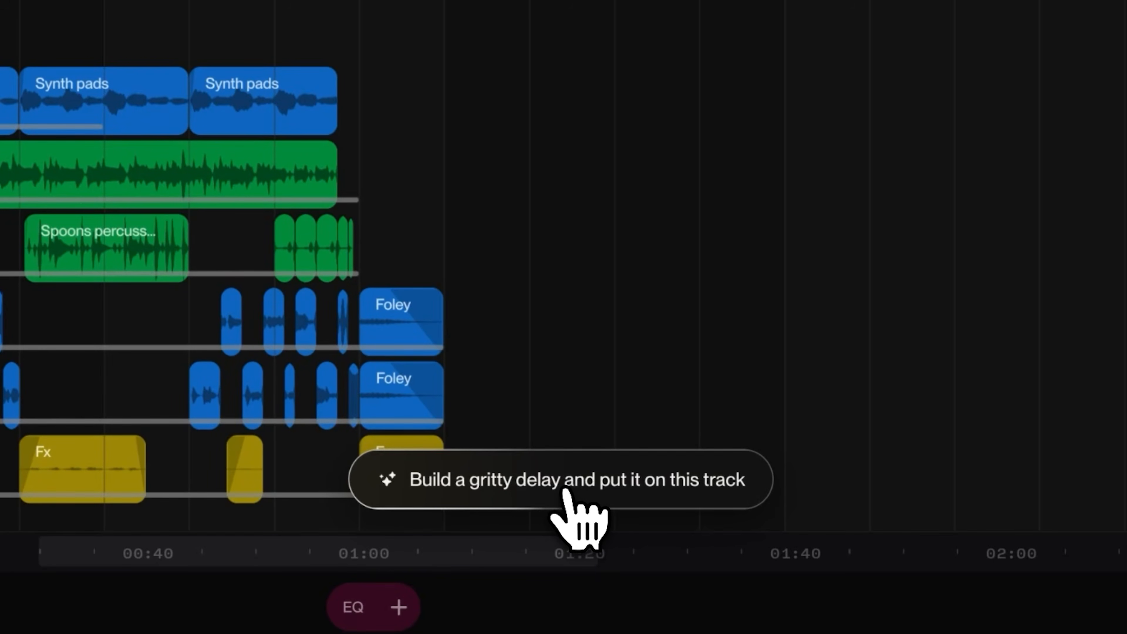
pyautogui.click(565, 489)
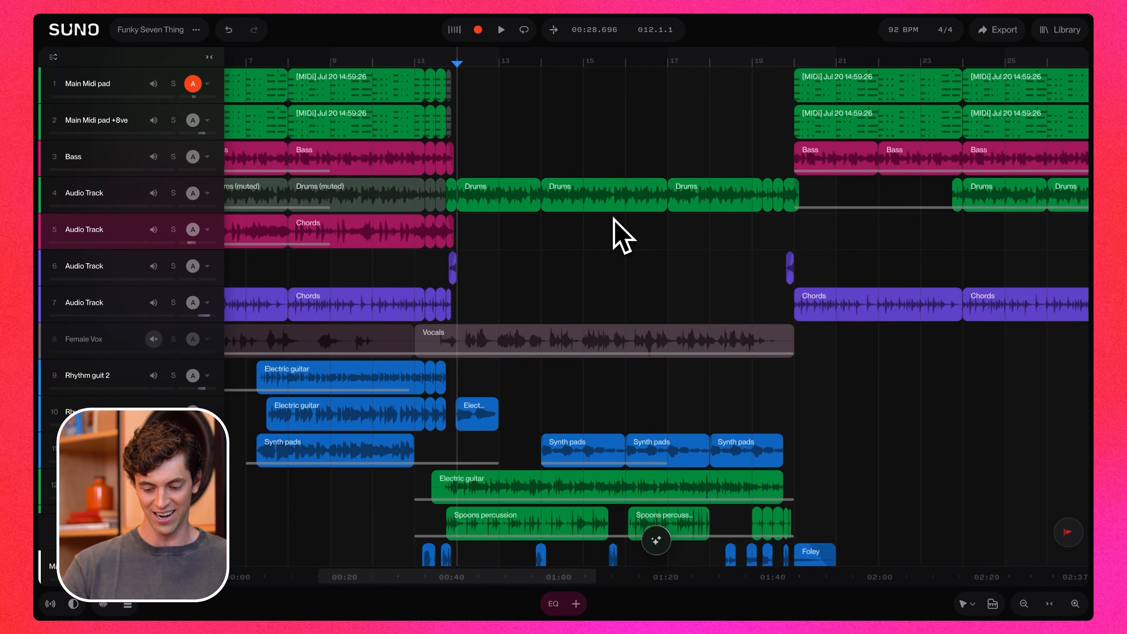
pyautogui.scroll(-2, 614, 219)
pyautogui.hscroll(5, 614, 218)
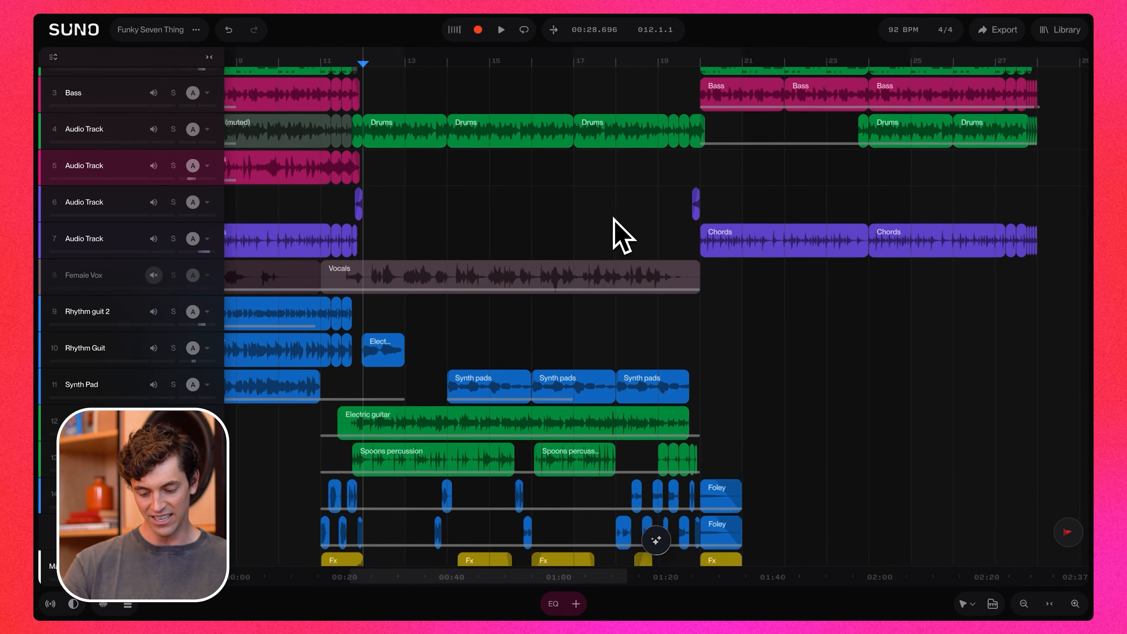
pyautogui.moveTo(661, 552)
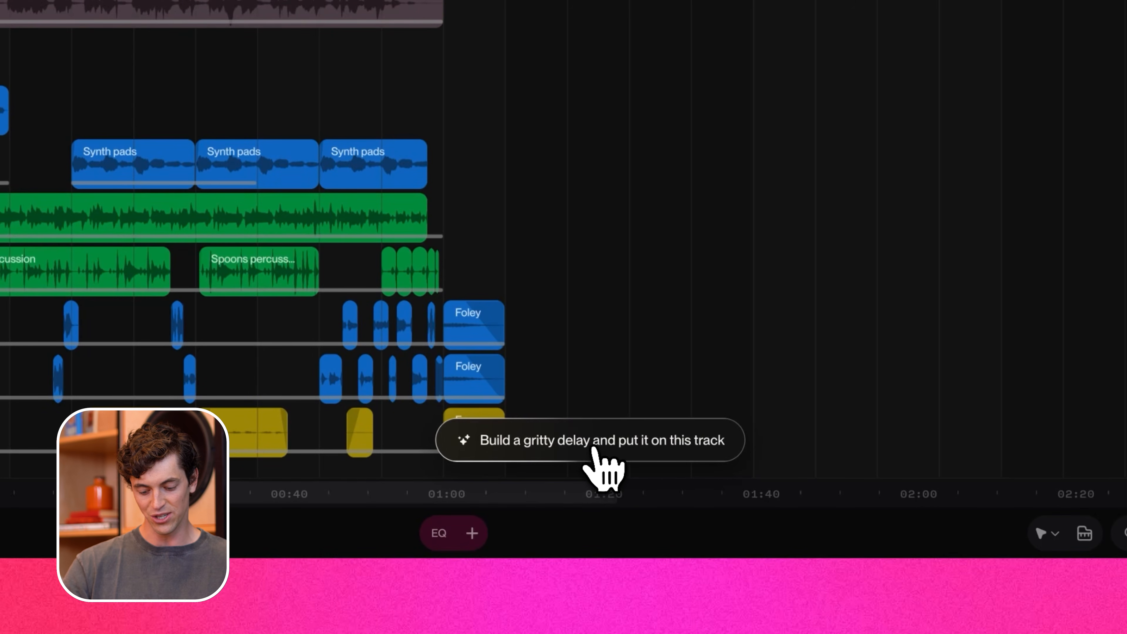
pyautogui.click(593, 449)
pyautogui.press('Escape')
# Select an empty audio track, open the chat bar and send a prompt asking to rename all tracks to something that makes sense.
pyautogui.hscroll(-5, 289, 327)
pyautogui.scroll(3, 289, 327)
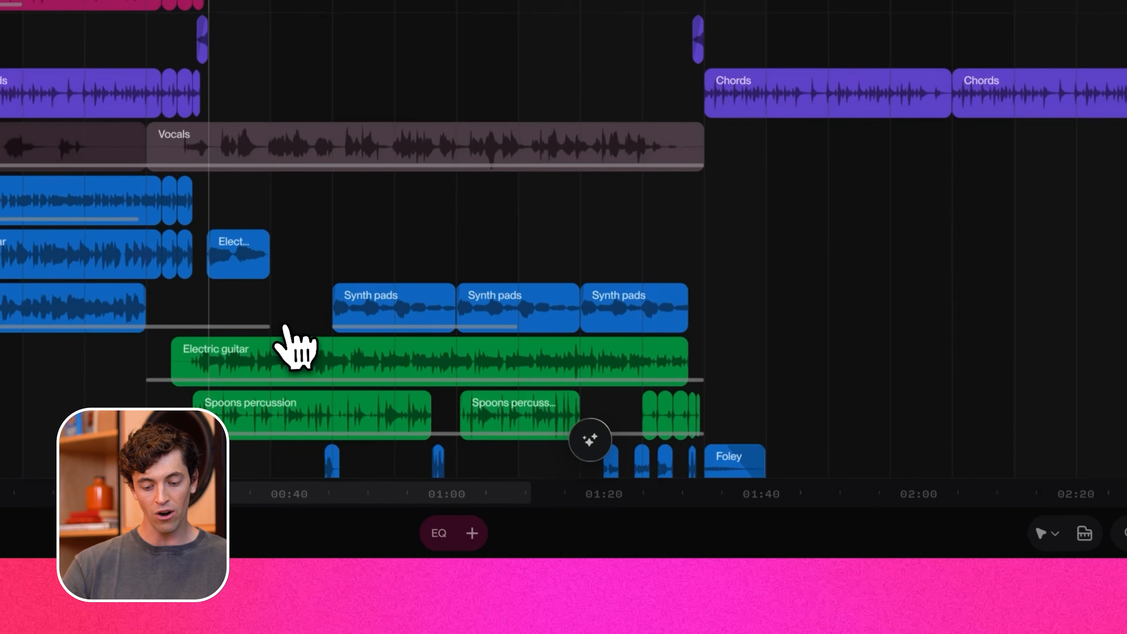
pyautogui.click(223, 39)
pyautogui.press('Return')
pyautogui.press('Escape')
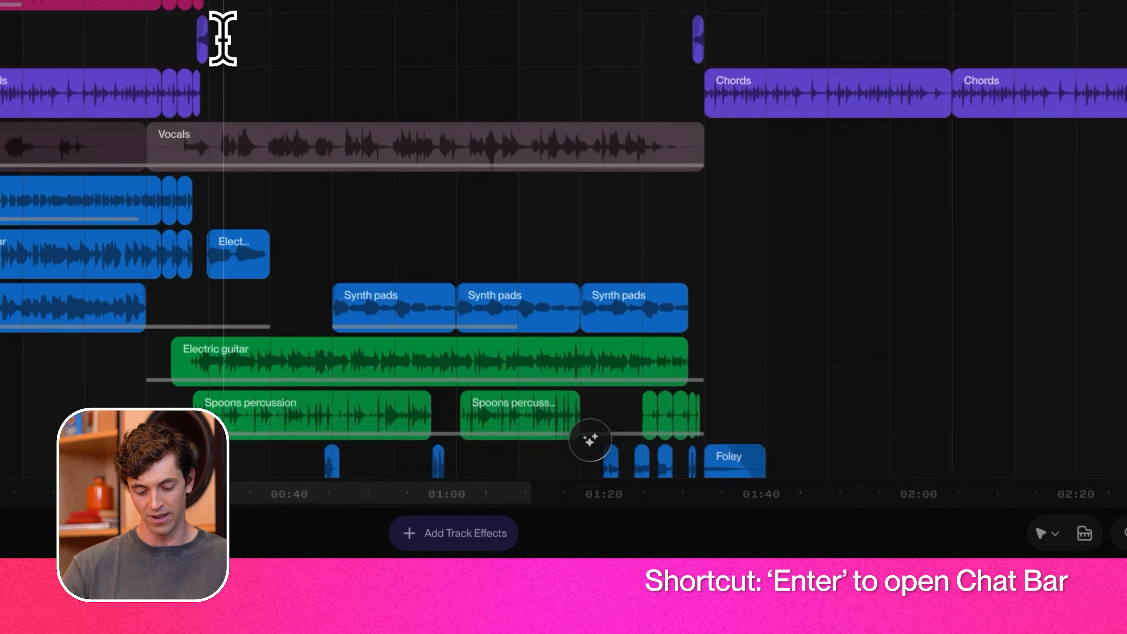
pyautogui.press('Return')
pyautogui.press('Escape')
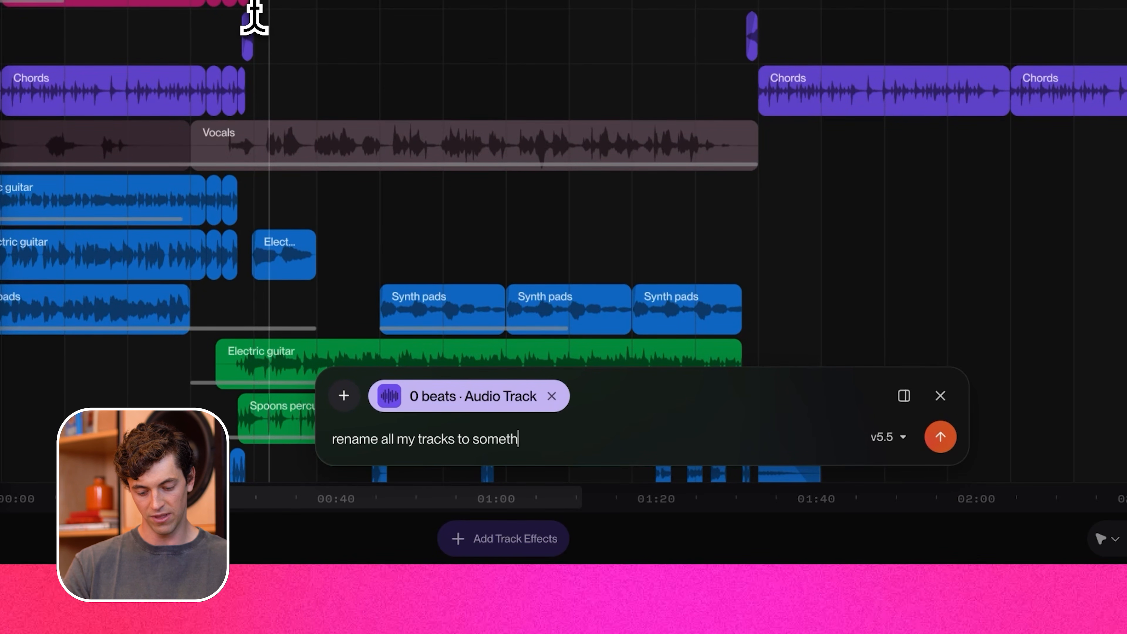
pyautogui.write('nse')
pyautogui.press('Return')
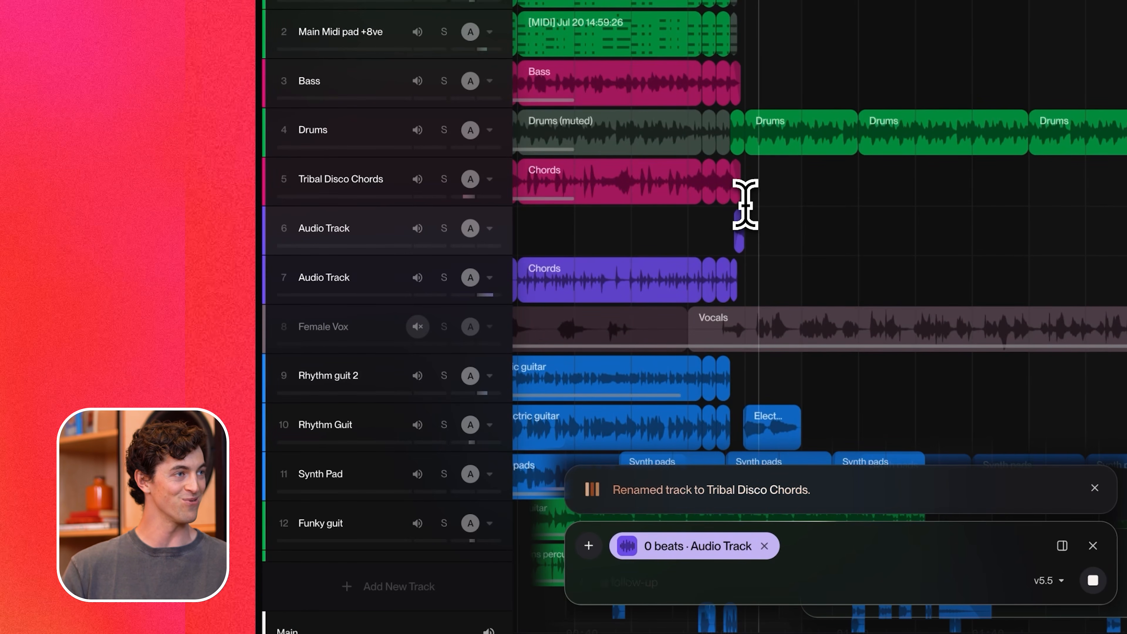
# Review the renamed tracks, then send a prompt for the selected 32-beat region to add a 70s-inspired bass line.
pyautogui.hscroll(-1, 853, 59)
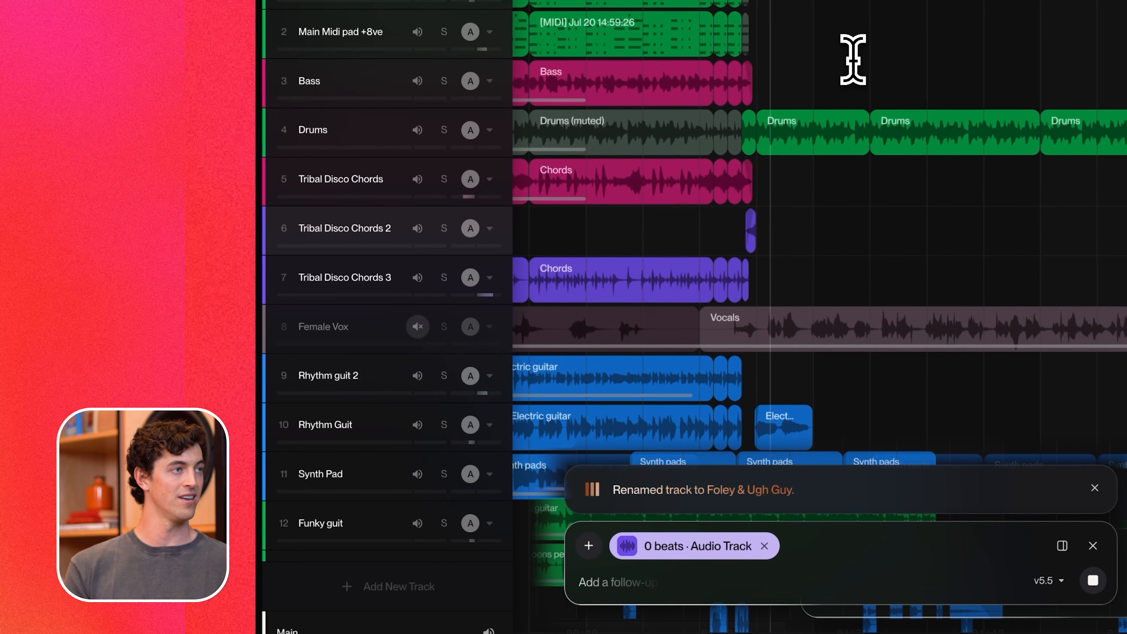
pyautogui.hscroll(-15, 842, 264)
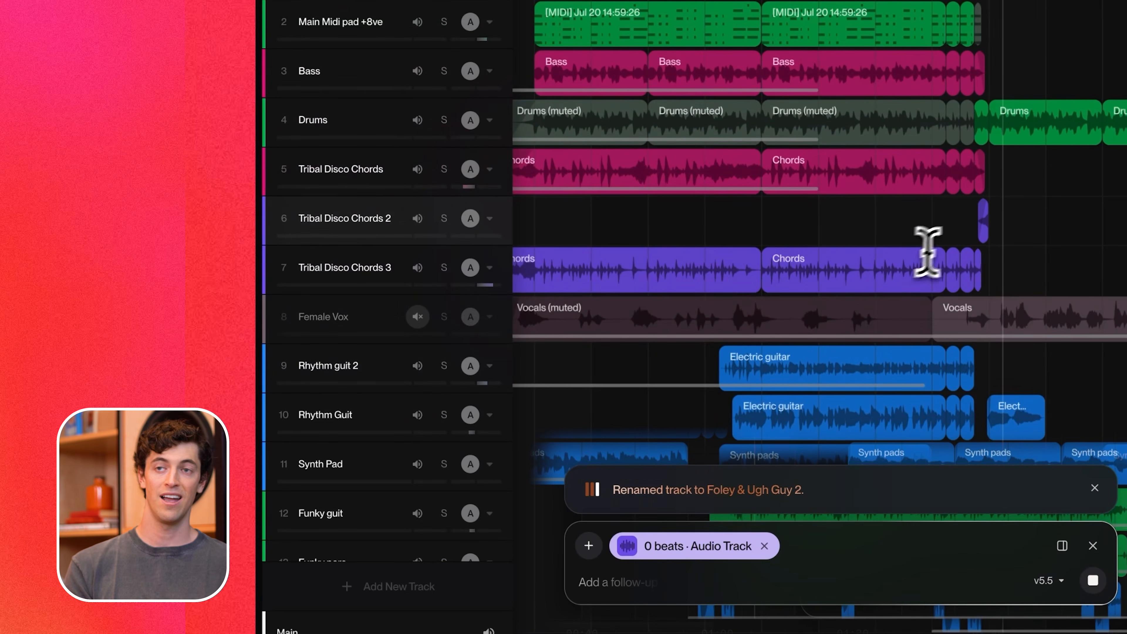
pyautogui.hscroll(4, 1111, 215)
pyautogui.scroll(-1, 1112, 215)
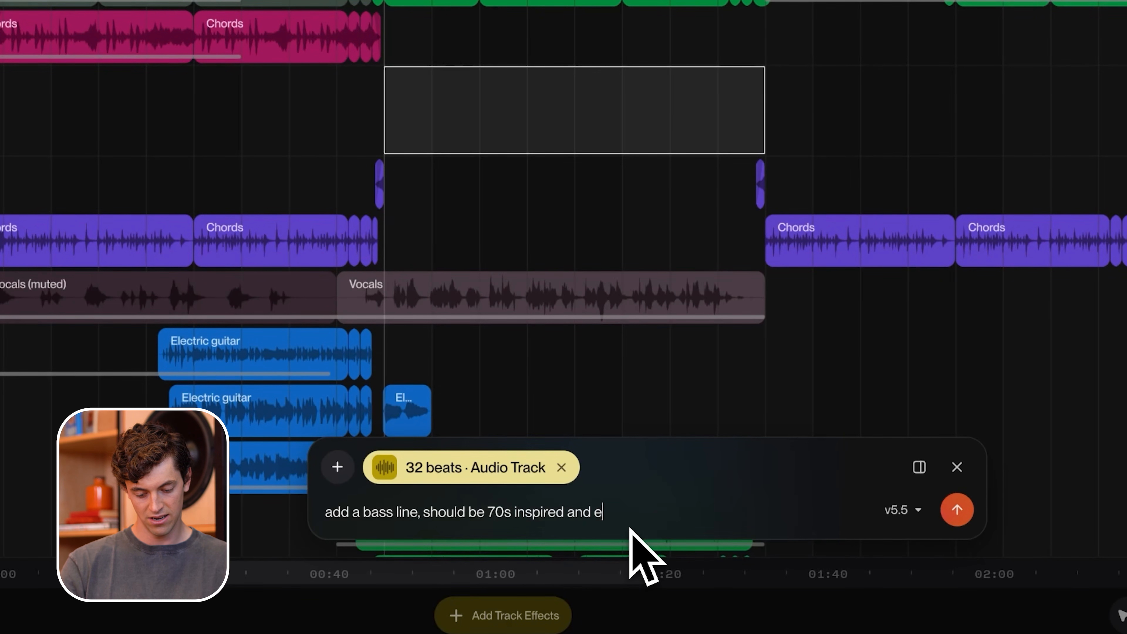
pyautogui.press('Return')
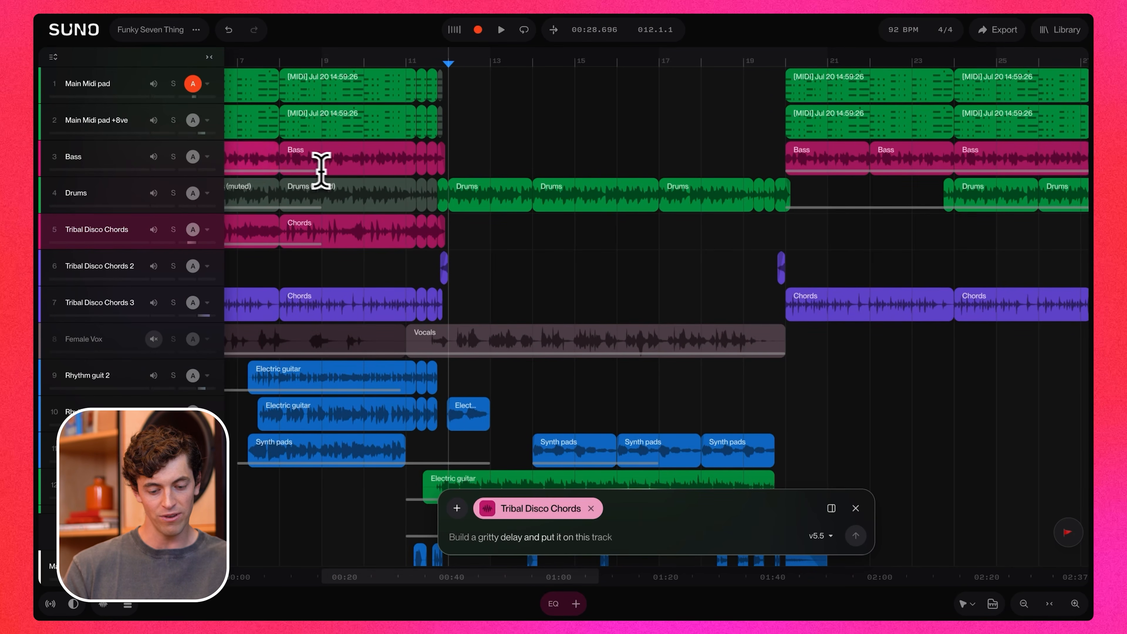
pyautogui.scroll(5, 330, 158)
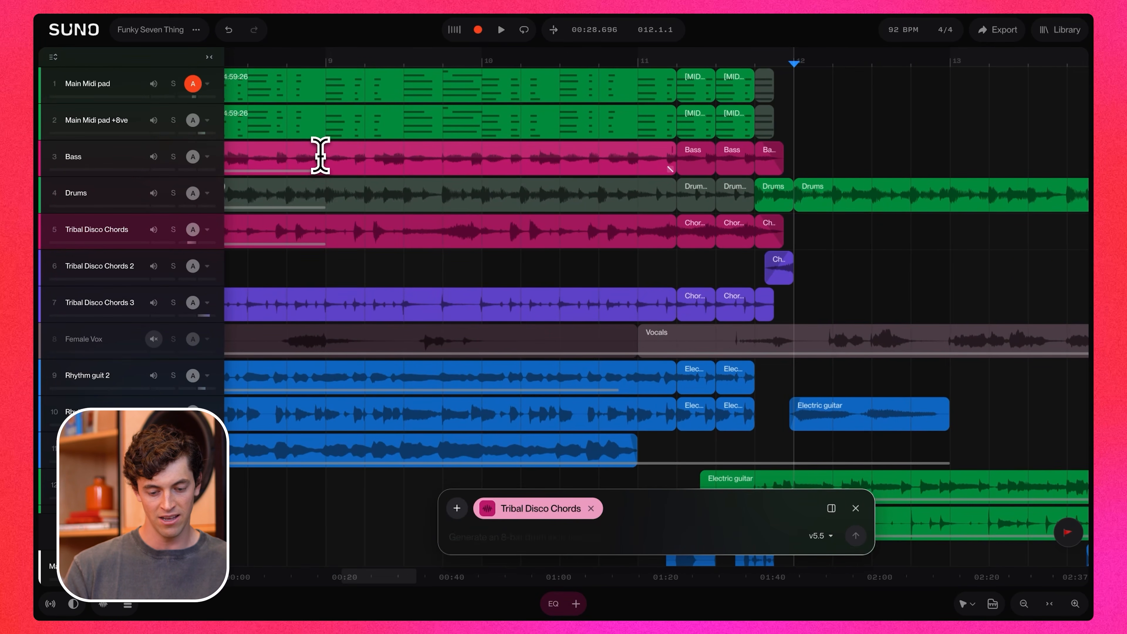
pyautogui.scroll(5, 388, 156)
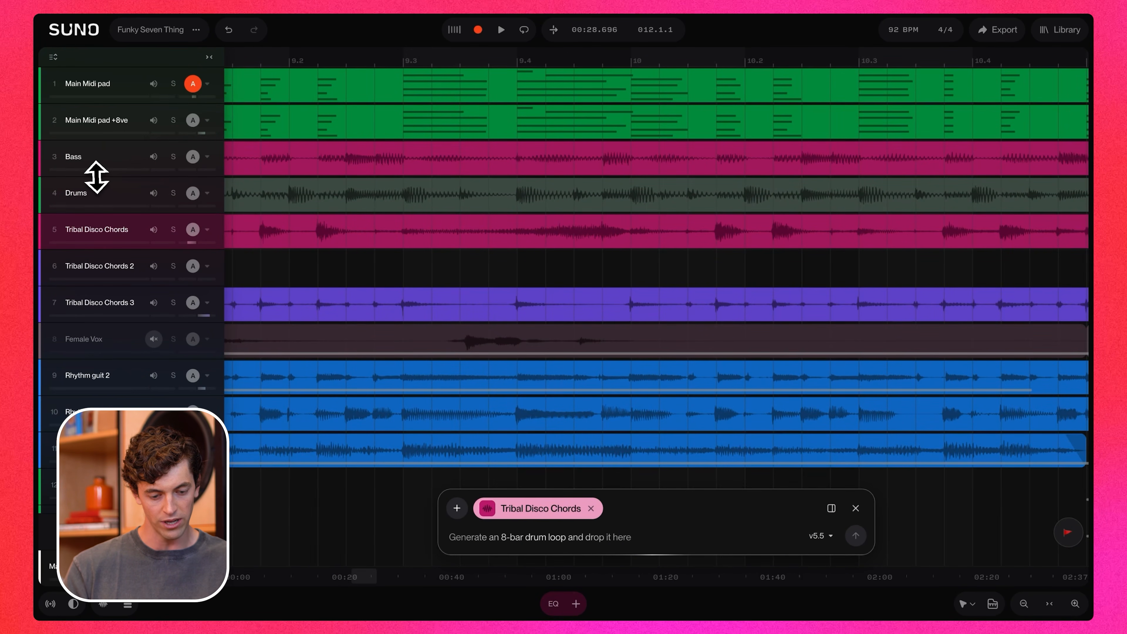
pyautogui.moveTo(96, 177); pyautogui.dragTo(120, 178)
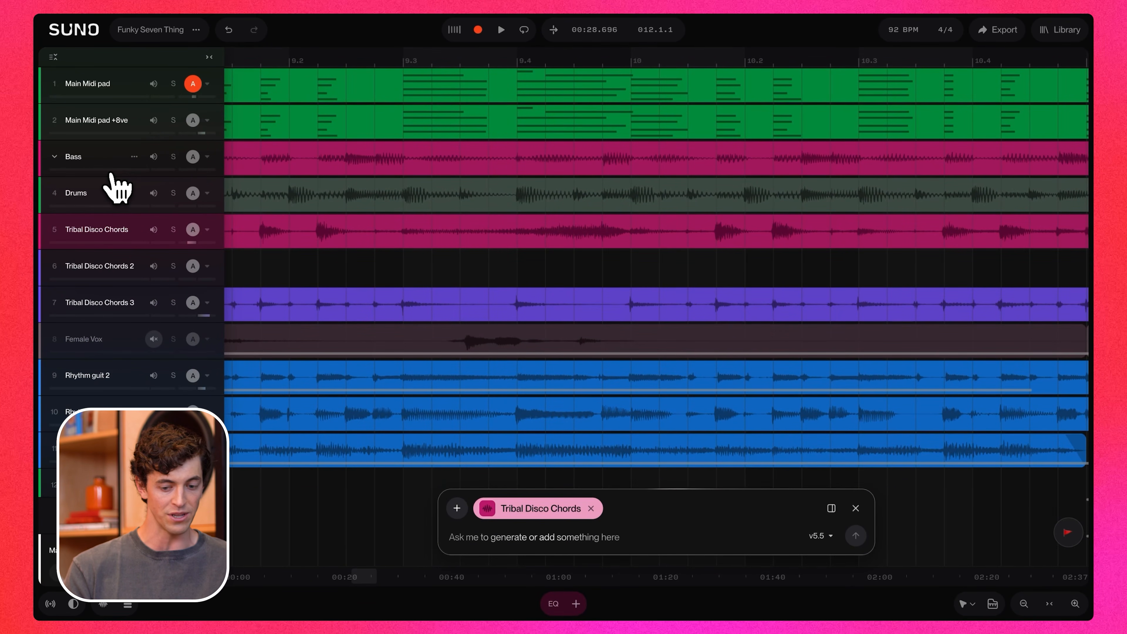
pyautogui.scroll(-3, 406, 95)
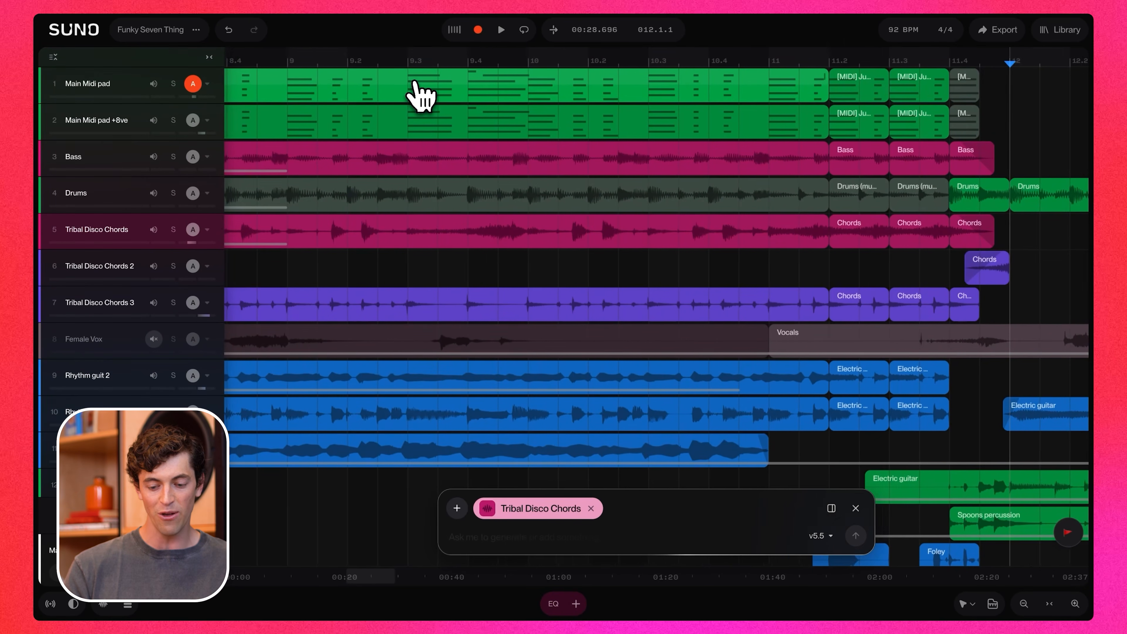
# Open the Main Midi pad clip in the piano roll editor and inspect its notes.
pyautogui.doubleClick(435, 78)
pyautogui.scroll(-1, 423, 432)
pyautogui.hscroll(-1, 423, 431)
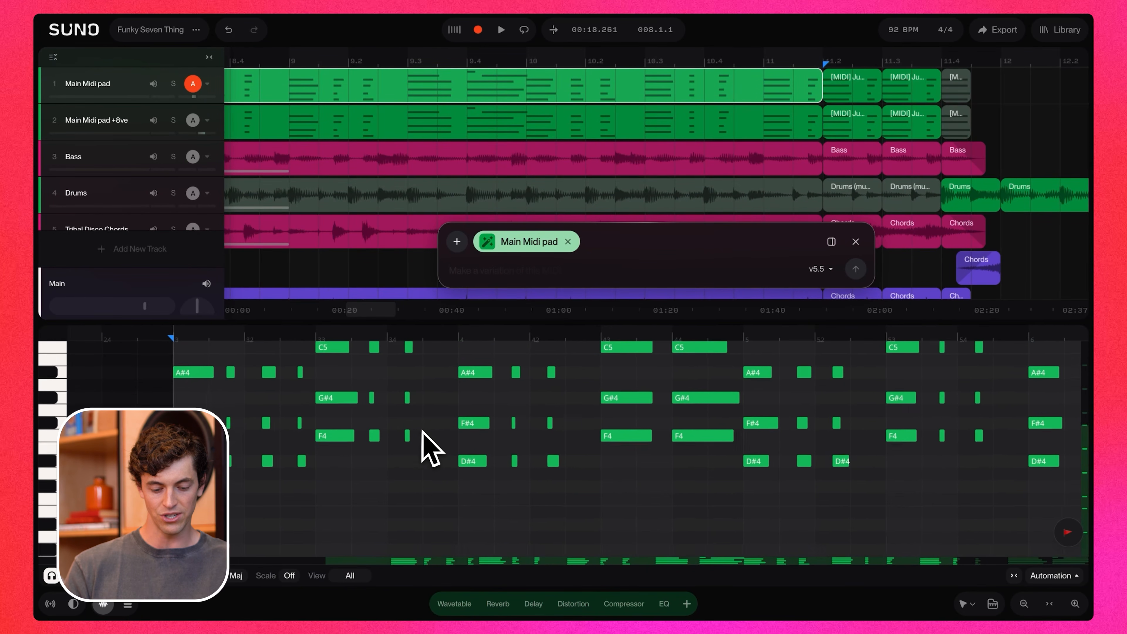
pyautogui.scroll(1, 423, 431)
pyautogui.hscroll(1, 423, 432)
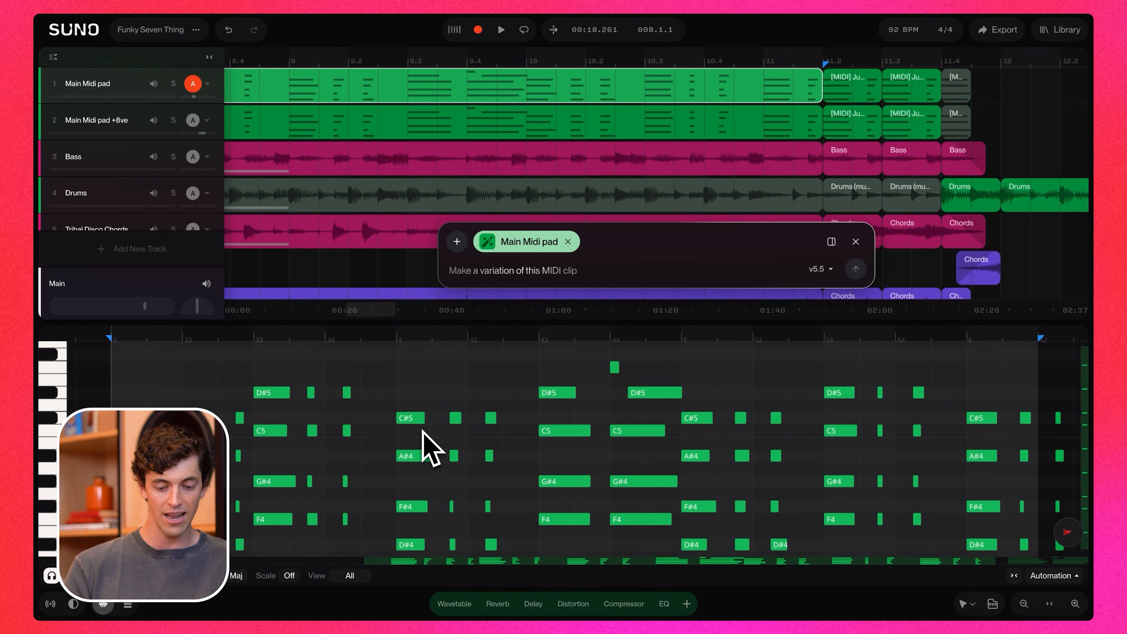
pyautogui.hscroll(-2, 360, 146)
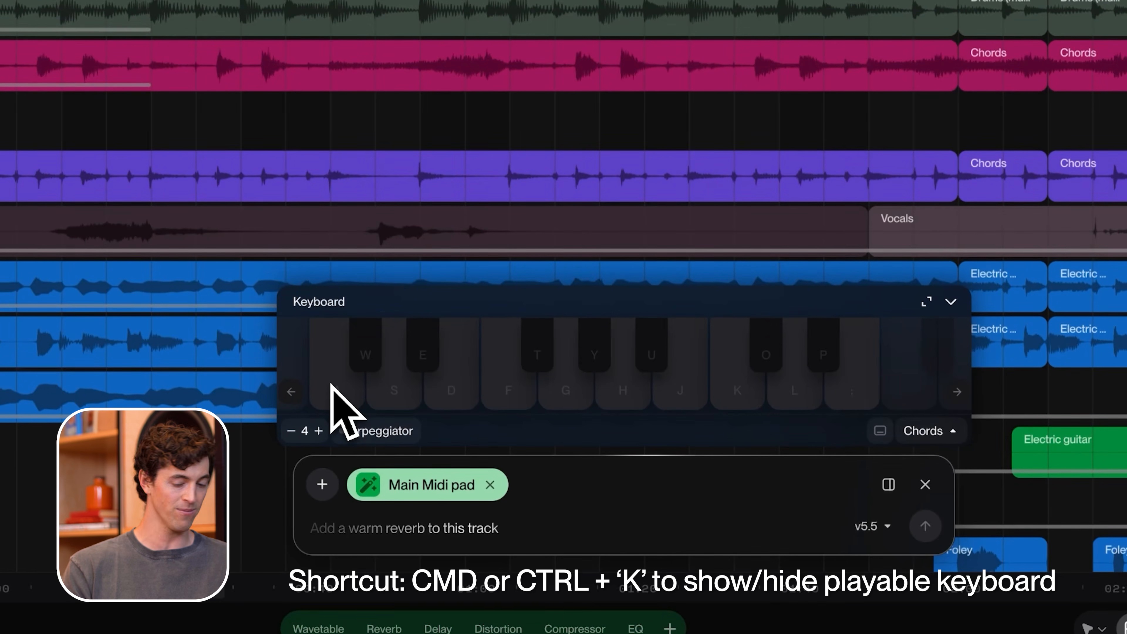
# Play notes on the playable keyboard for the Main Midi pad track using mouse and computer keys.
pyautogui.click(332, 386)
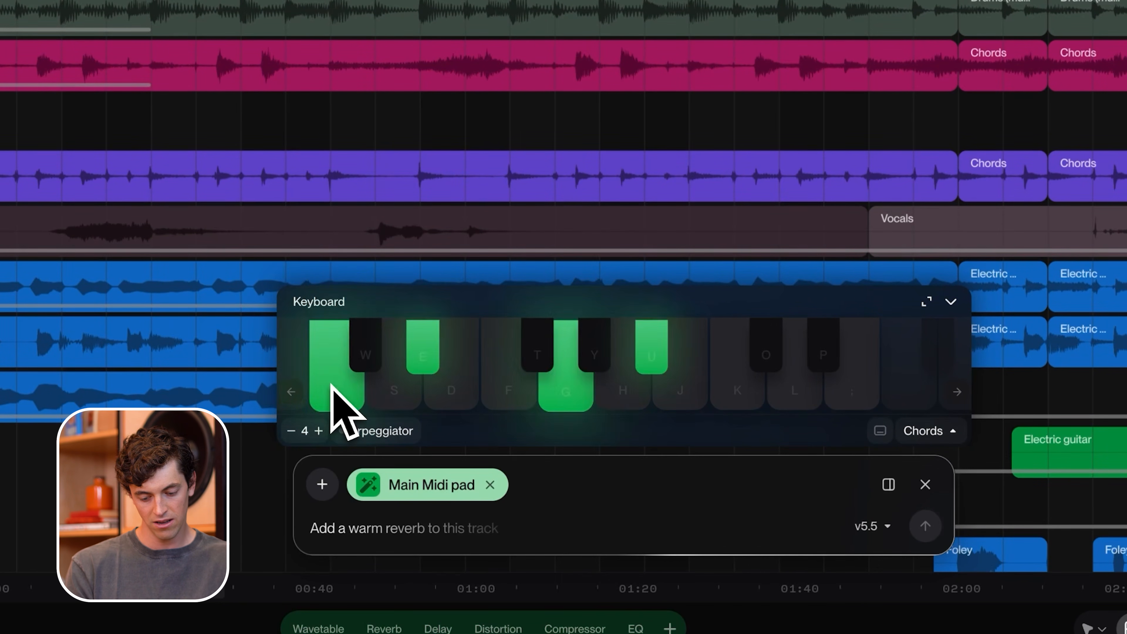
pyautogui.click(332, 387)
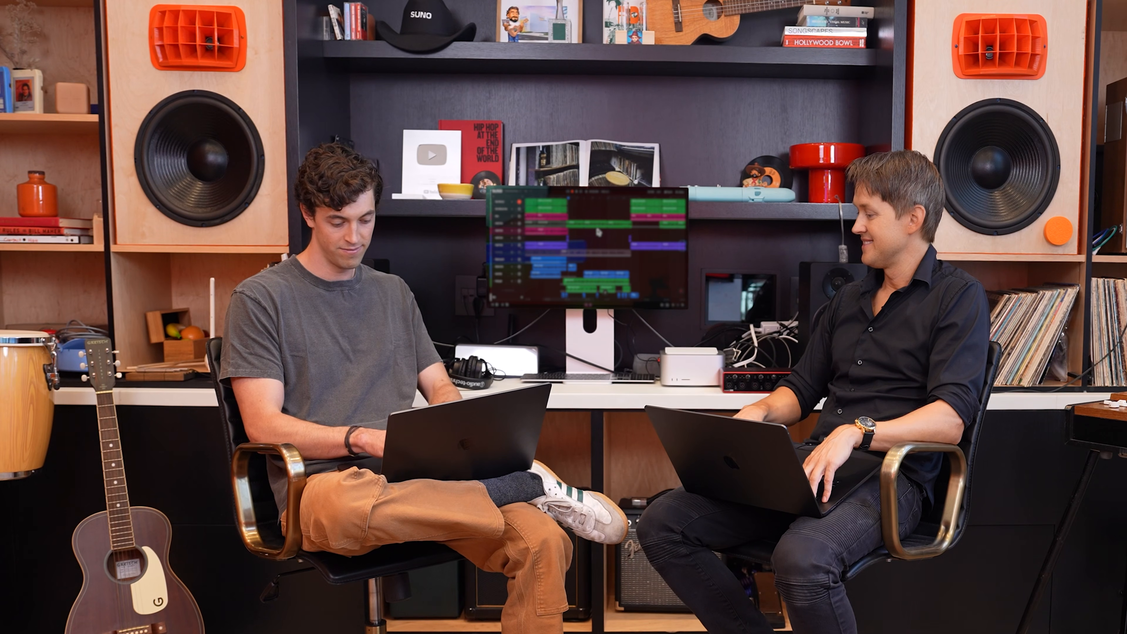
pyautogui.click(340, 400)
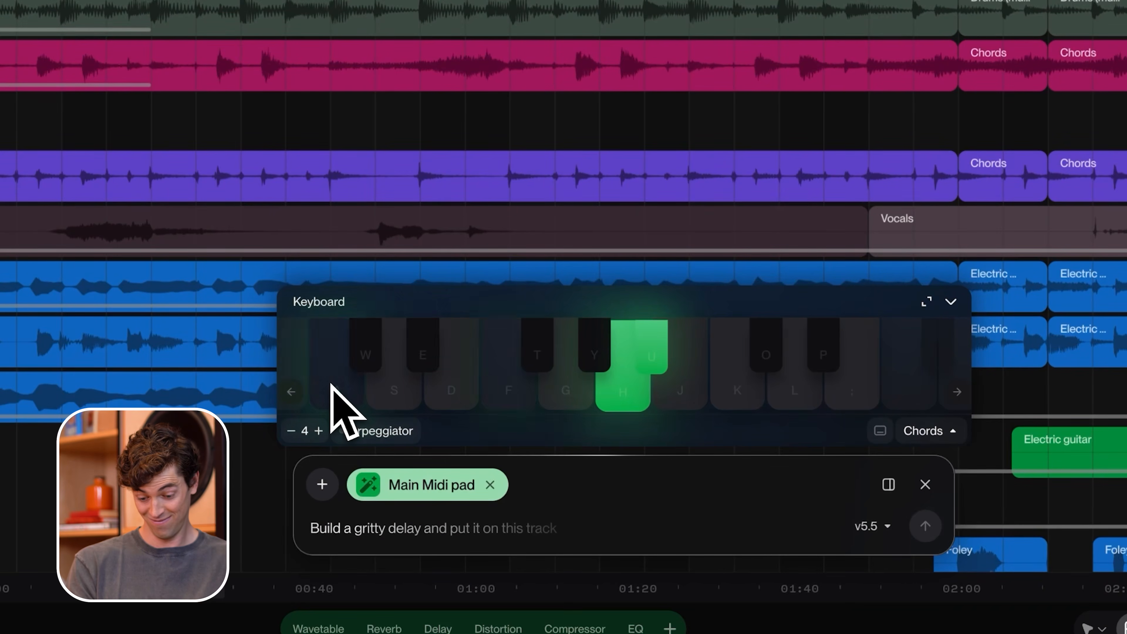
pyautogui.click(340, 399)
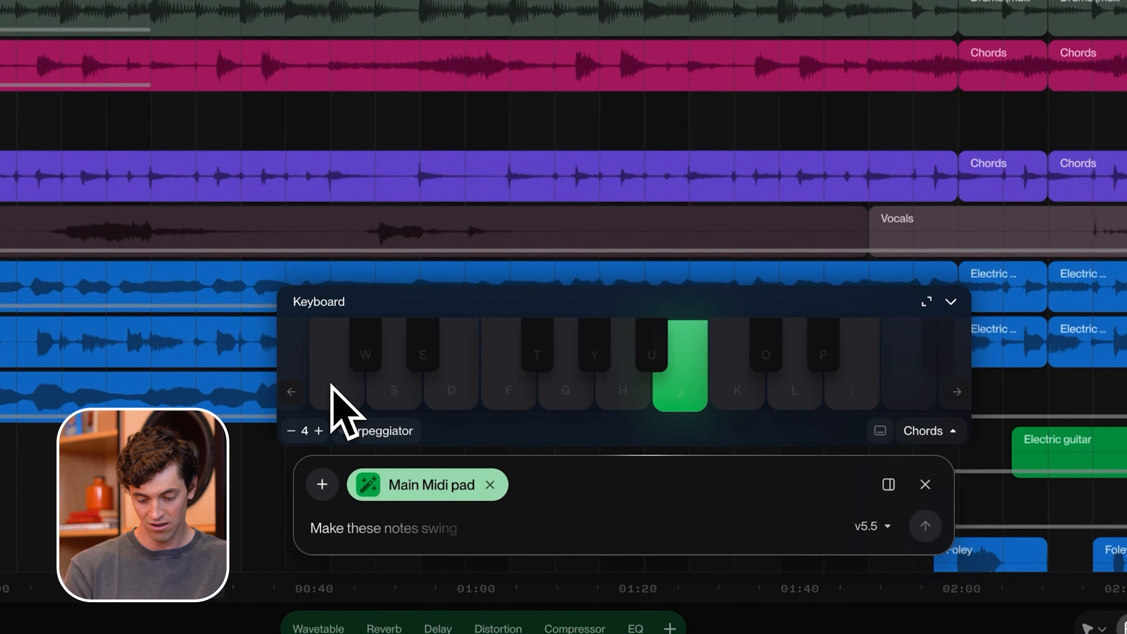
pyautogui.press('h')
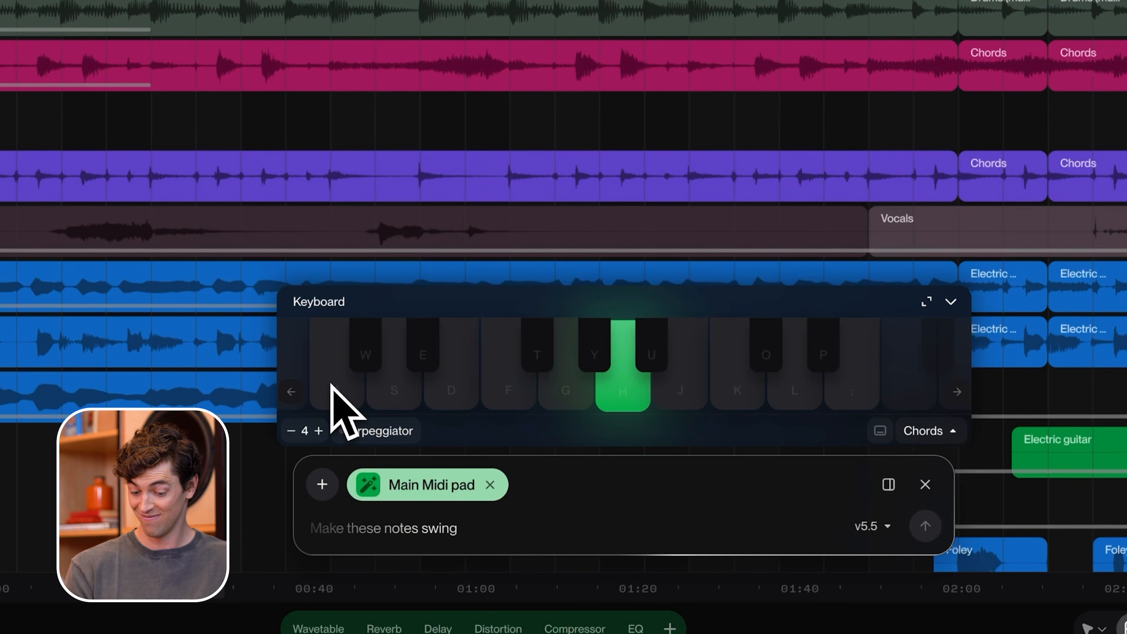
pyautogui.press('k')
pyautogui.press('l')
pyautogui.press('g')
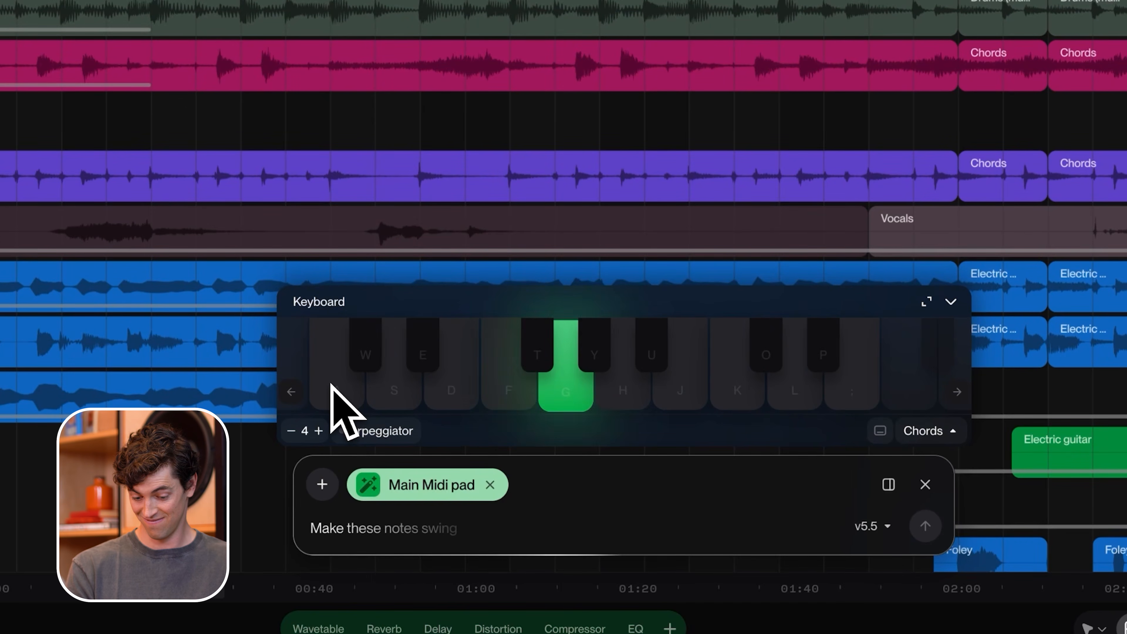